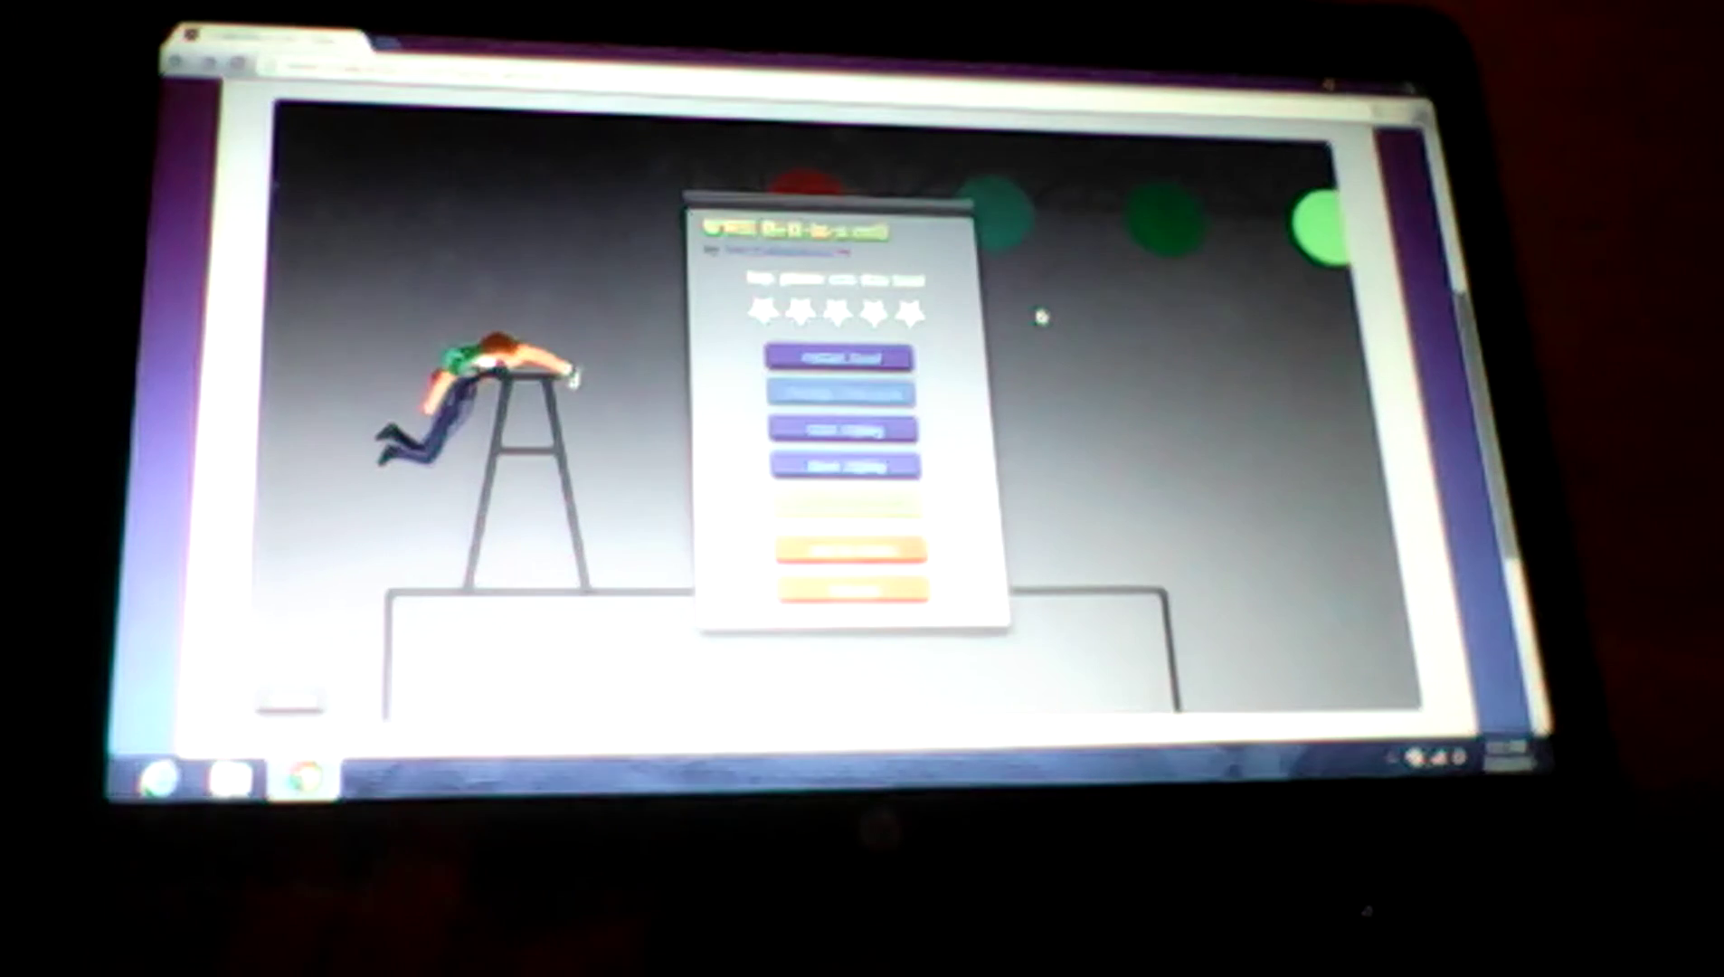
Step: Restart the level from the results screen with Space
{"action": "key", "text": "space"}
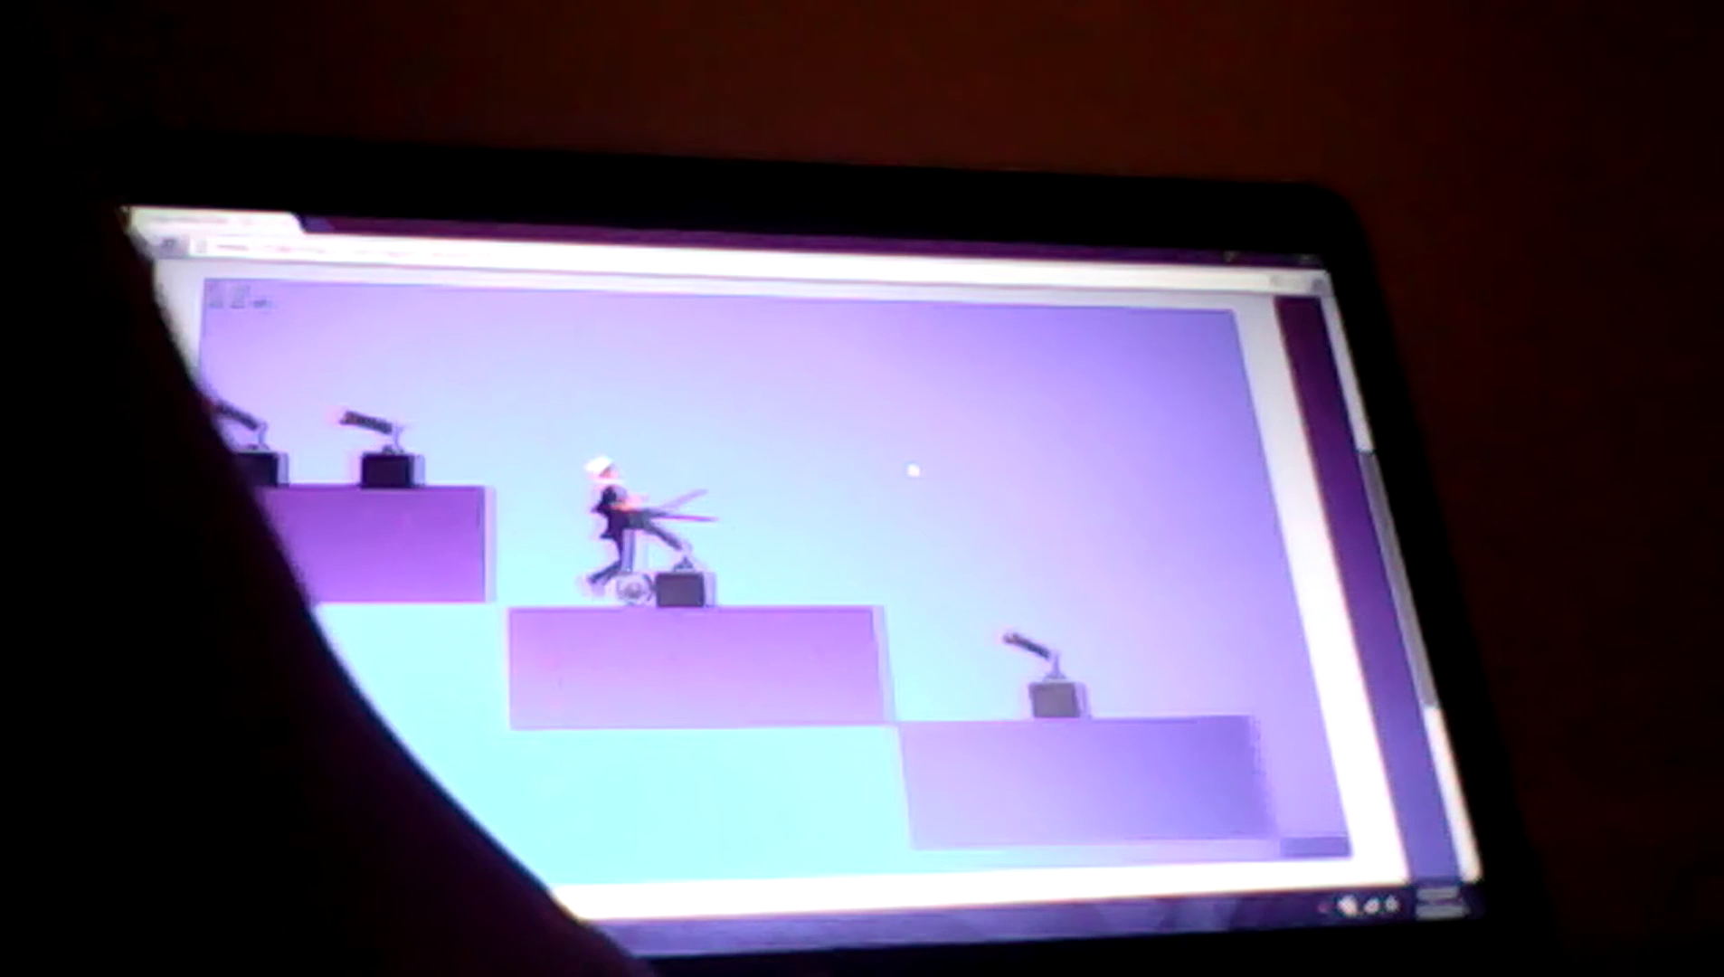
Step: Bring up the level menu with its rating options over the harpoon level
{"action": "key", "text": "Escape"}
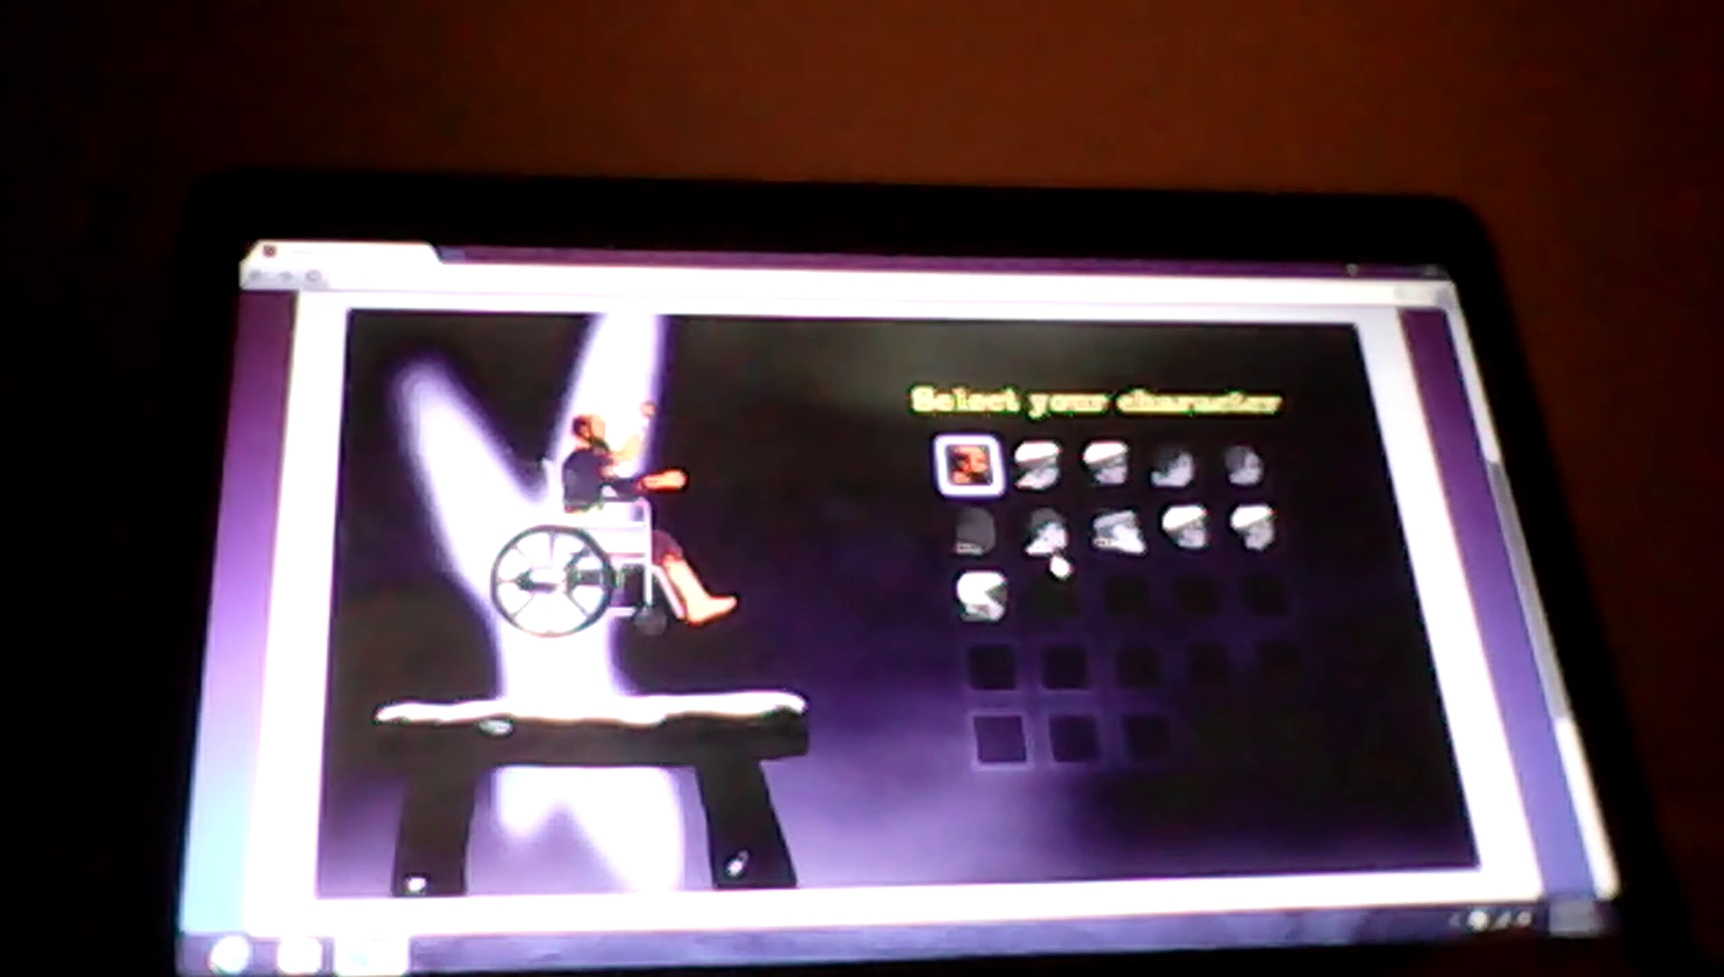
Step: Pick a different character icon on the character selection screen
{"action": "left_click", "coordinate": [1045, 532]}
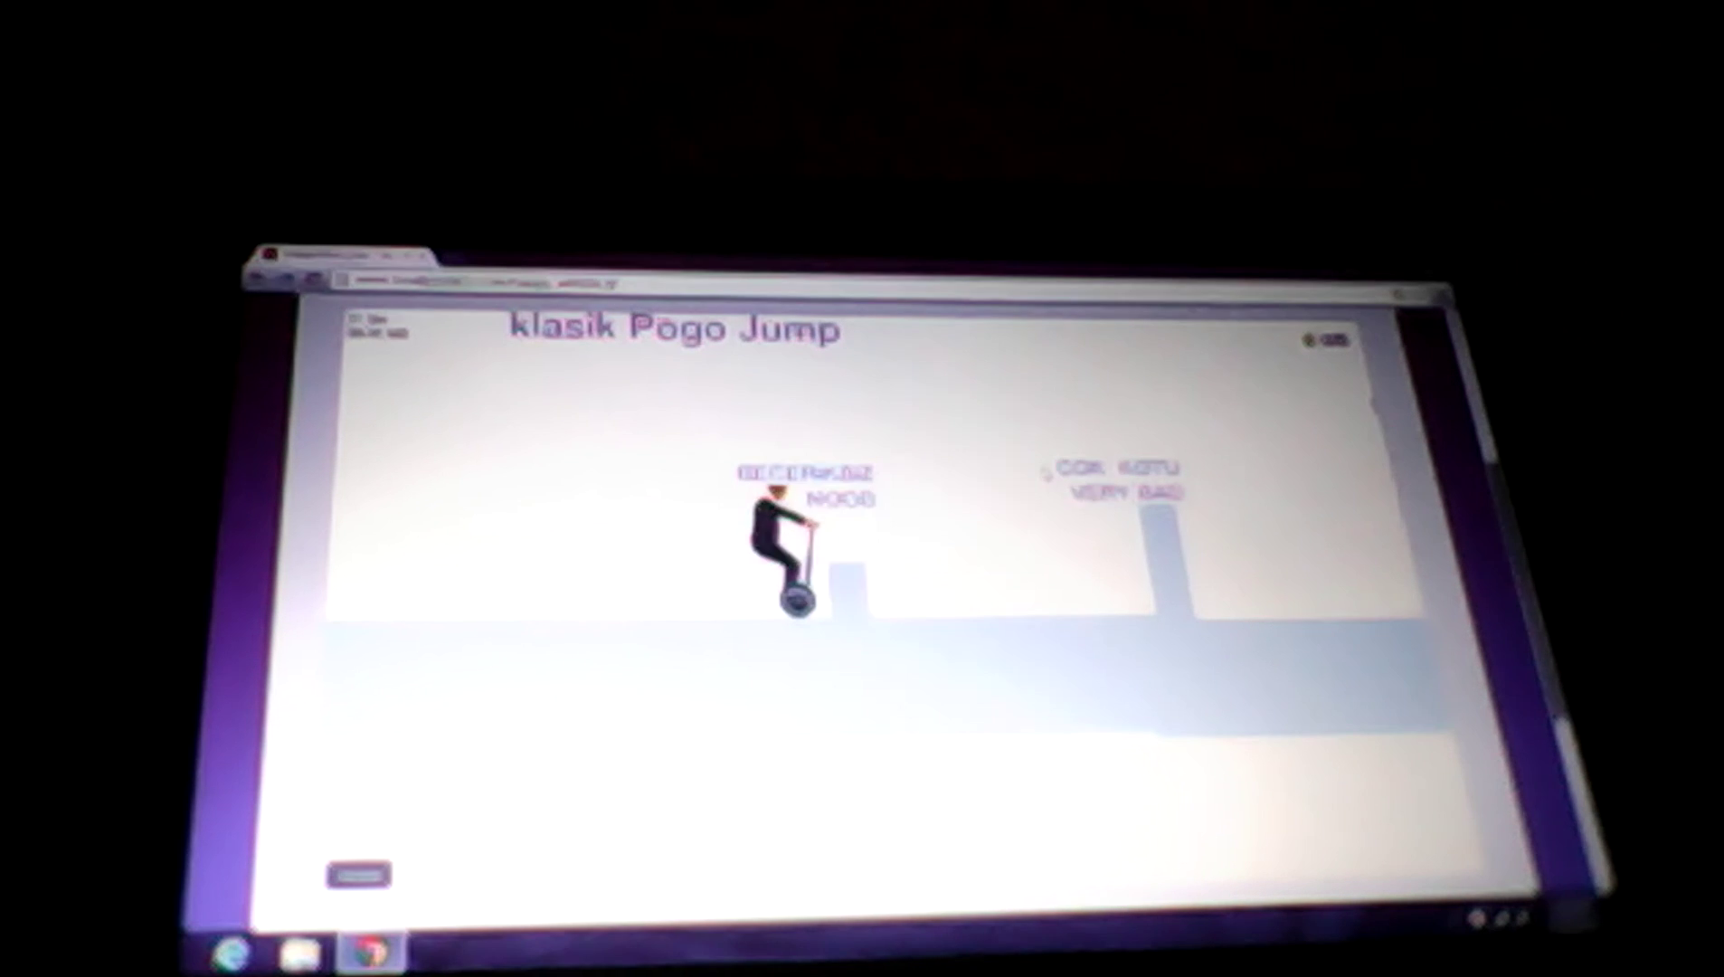
Step: Pause klasik Pogo Jump and bring up its level menu
{"action": "key", "text": "Escape"}
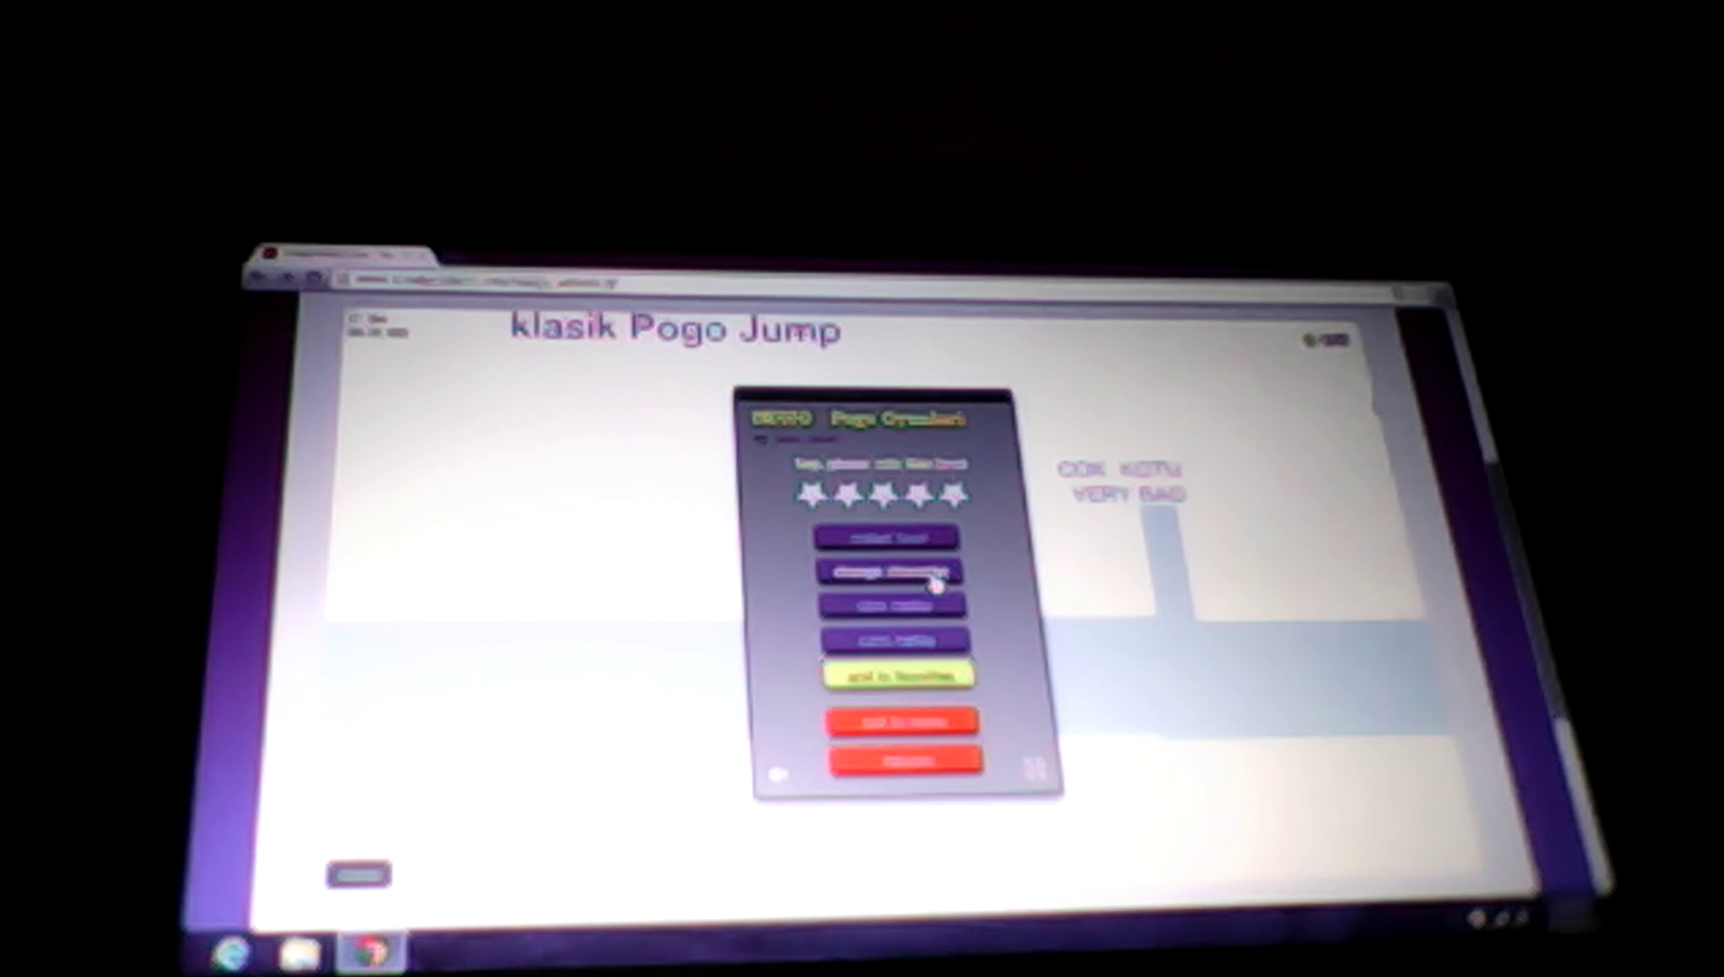